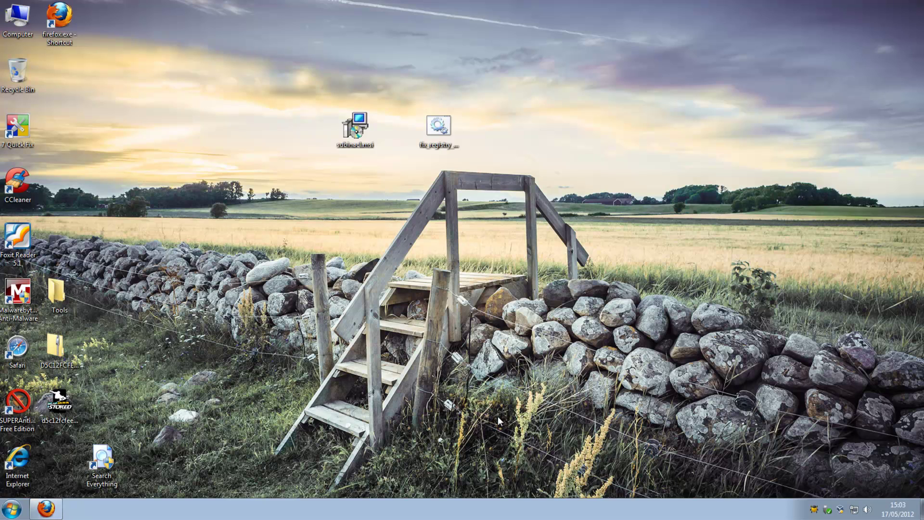
Step: Restore Firefox showing the SubInACL Download Center page with subinacl.msi (371 KB)
click(53, 508)
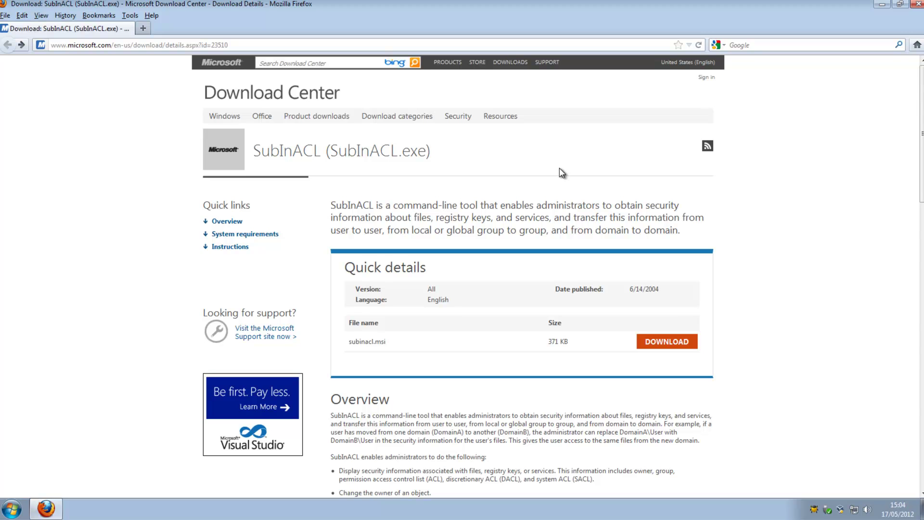
Step: Minimize Firefox and launch regedit.exe from a Start menu search for 'regedit'
click(882, 6)
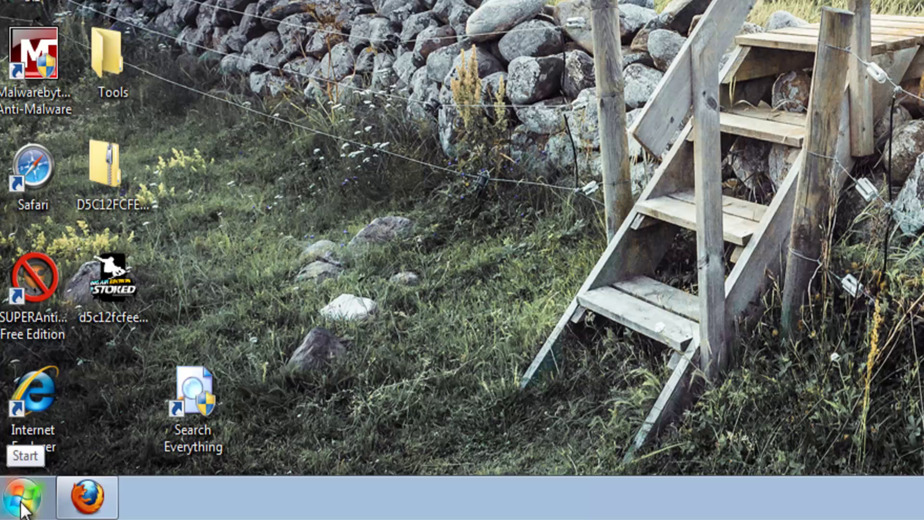
click(24, 505)
click(68, 439)
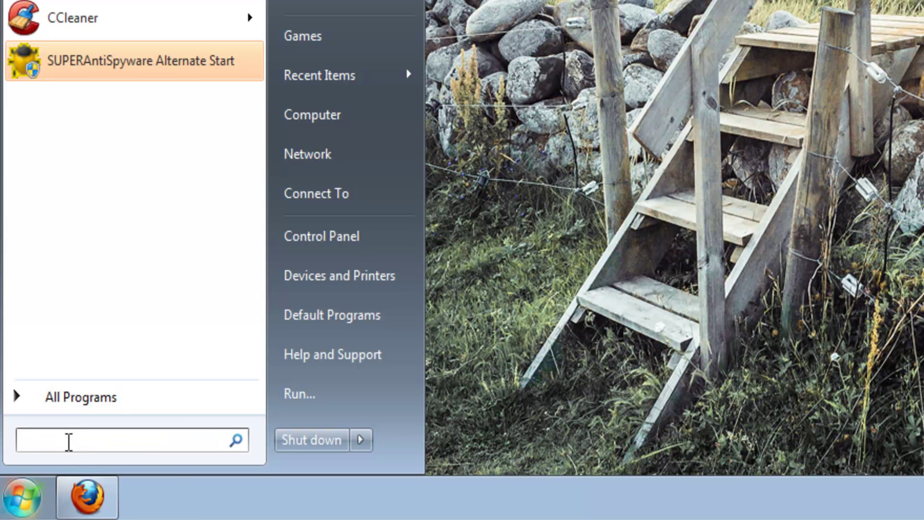
text(reger)
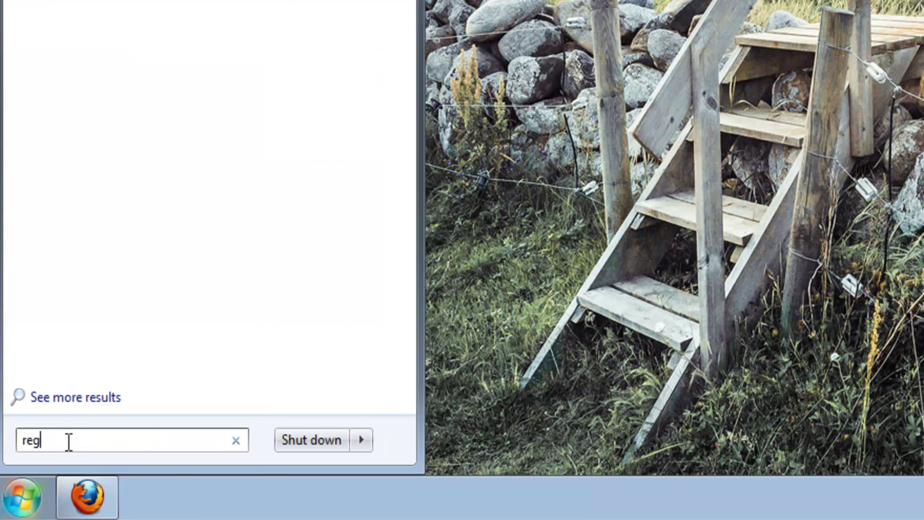
key(BackSpace)
key(BackSpace)
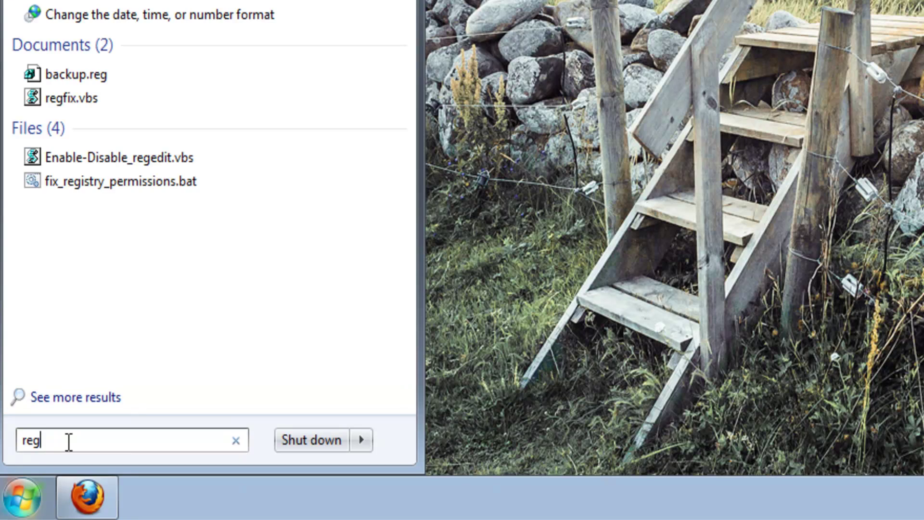
text(edit)
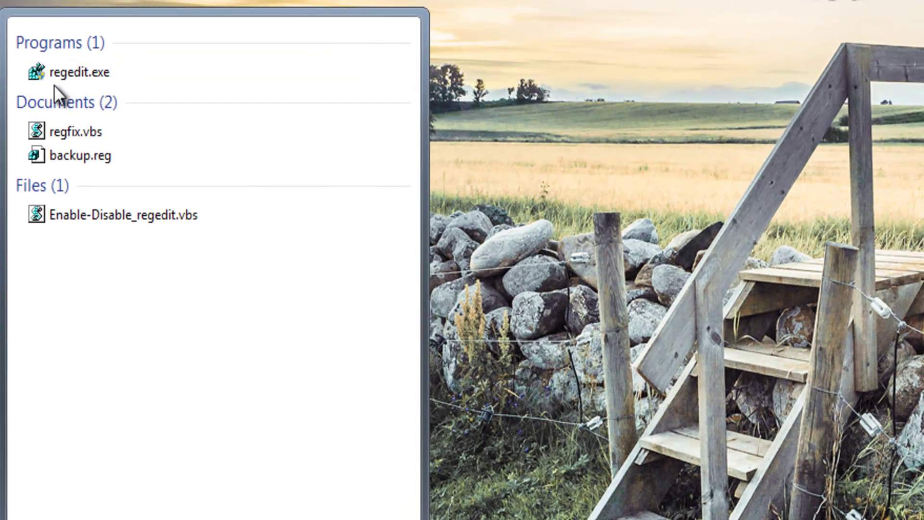
click(65, 74)
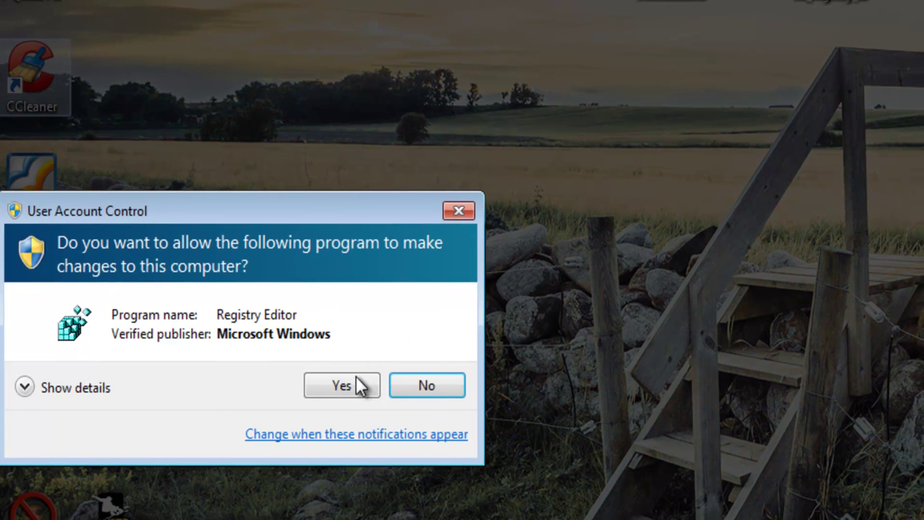
Step: After approving UAC, select the Computer root, preview its export beside backup.reg, then cancel
click(357, 386)
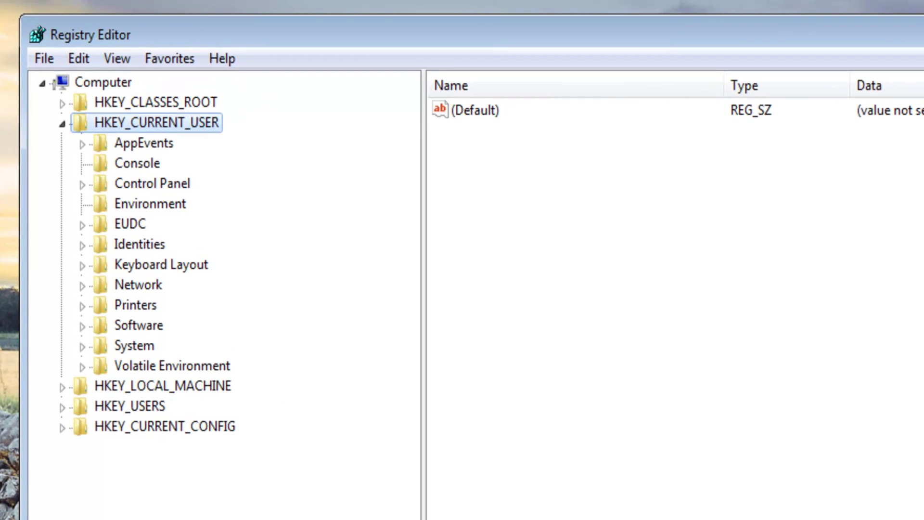
click(70, 122)
click(60, 82)
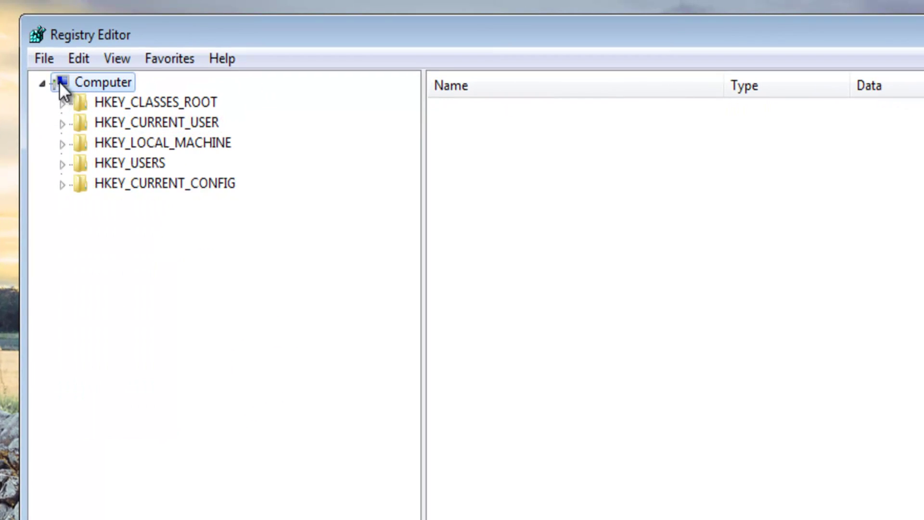
click(40, 62)
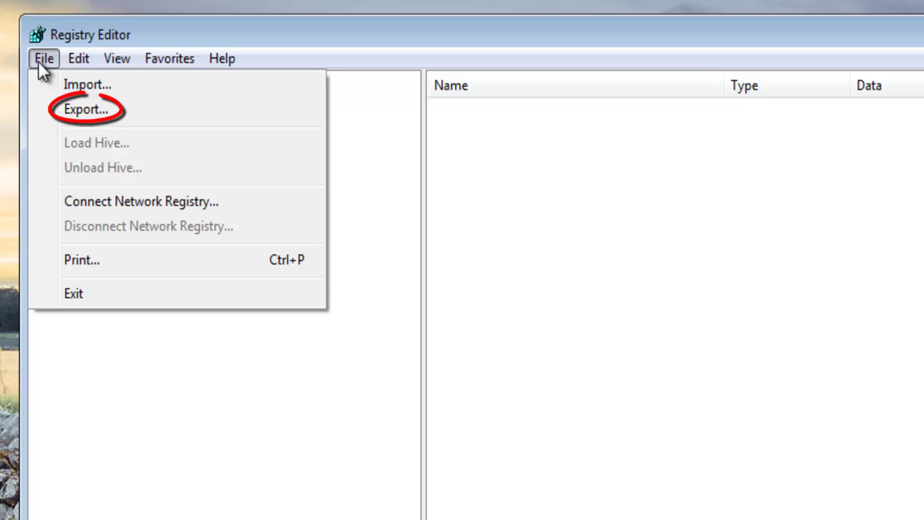
click(65, 108)
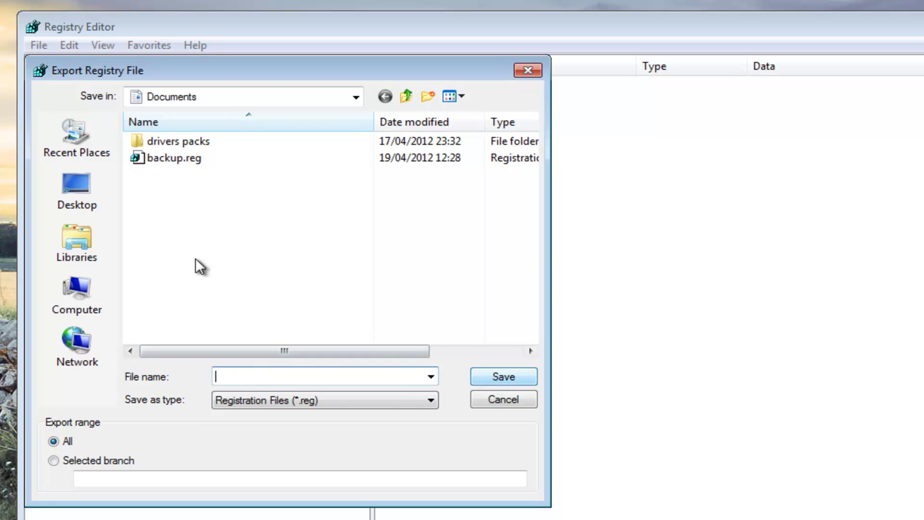
mouse_move(171, 160)
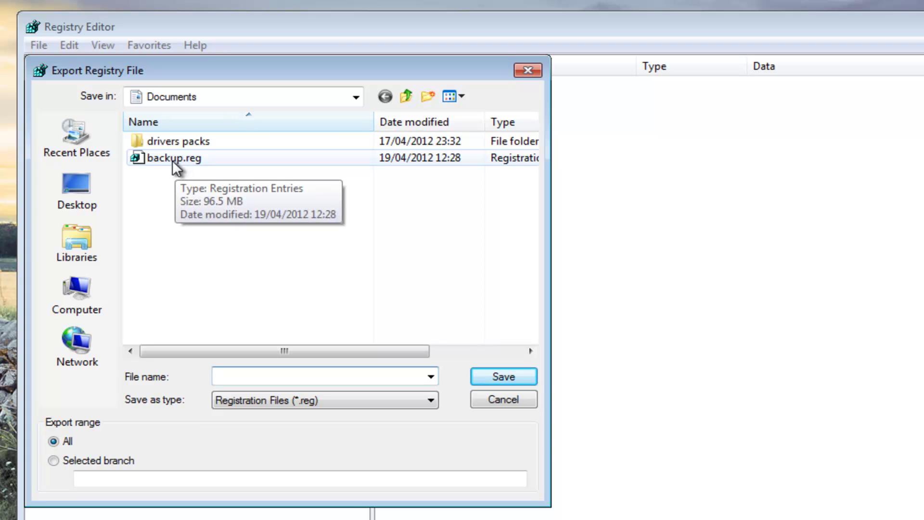
click(491, 401)
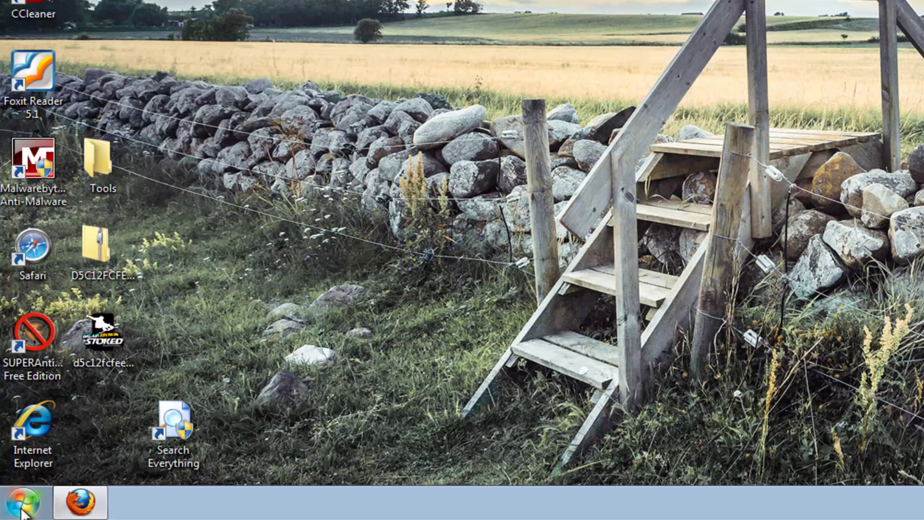
Step: Open Backup and Restore from a 'backup' search and start Create a system image as administrator
click(23, 512)
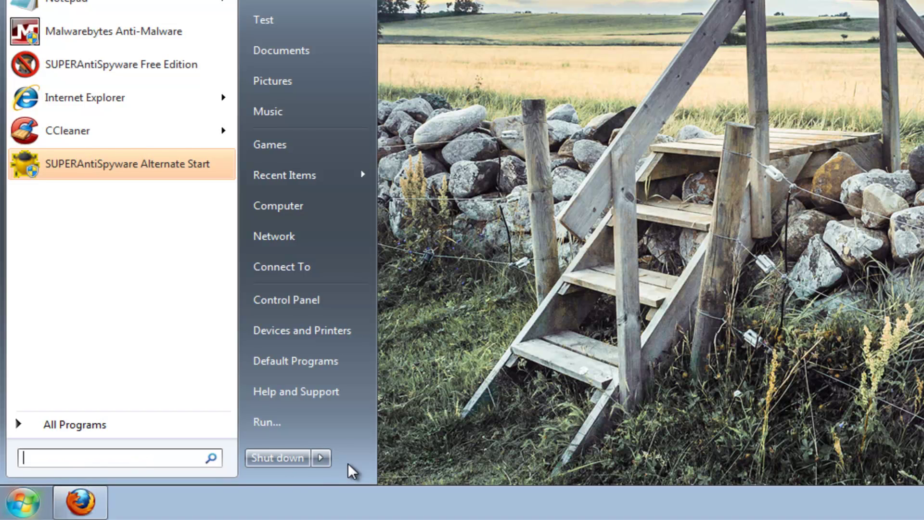
text(back)
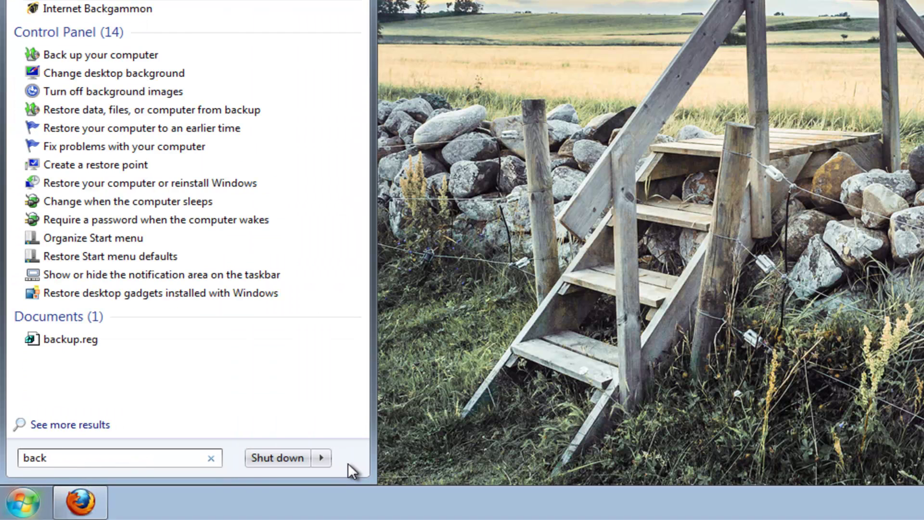
text(up)
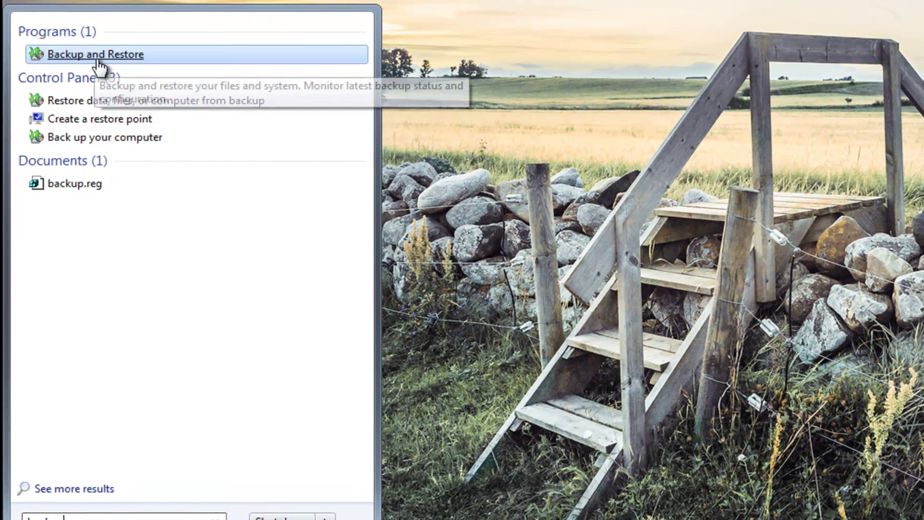
click(92, 54)
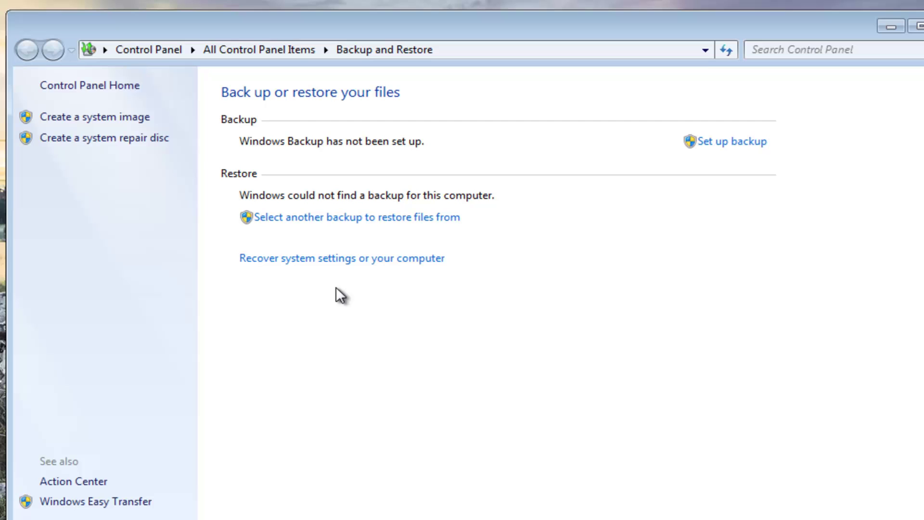
click(111, 119)
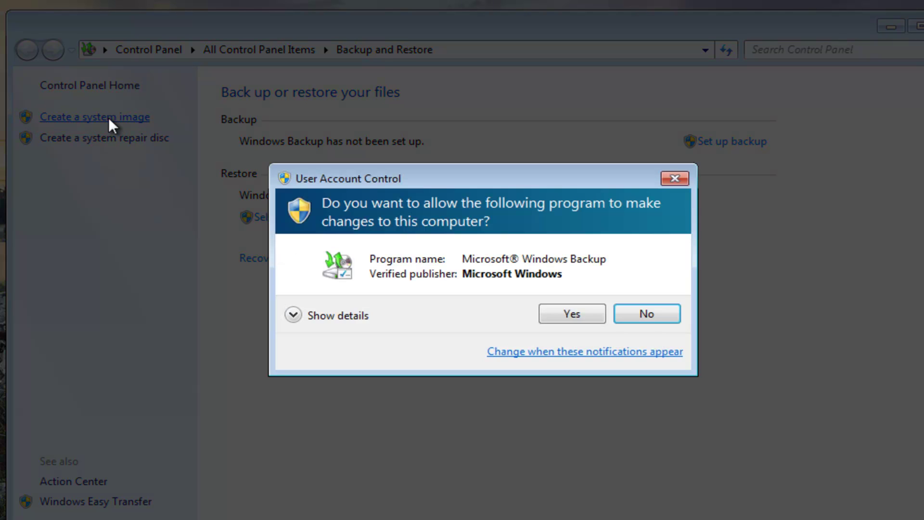
click(571, 313)
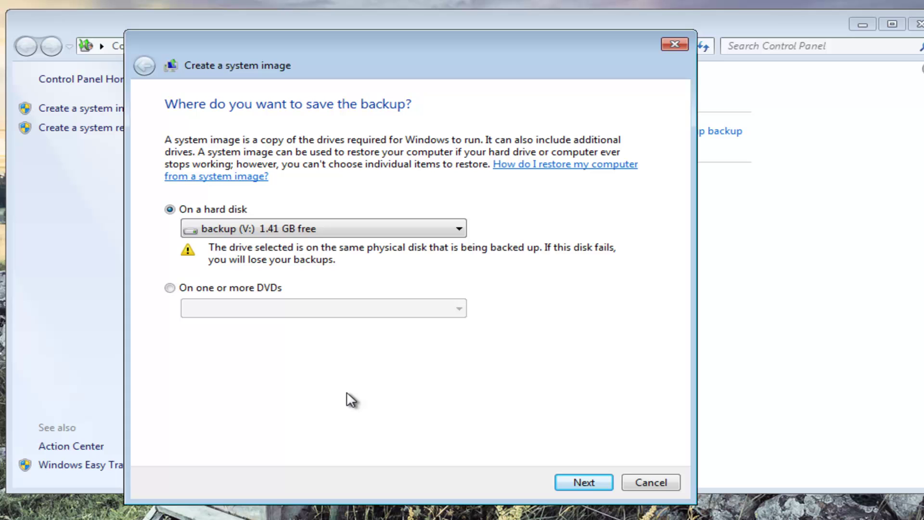
Step: Cancel the system image wizard, close Backup and Restore, and run subinacl.msi
click(650, 483)
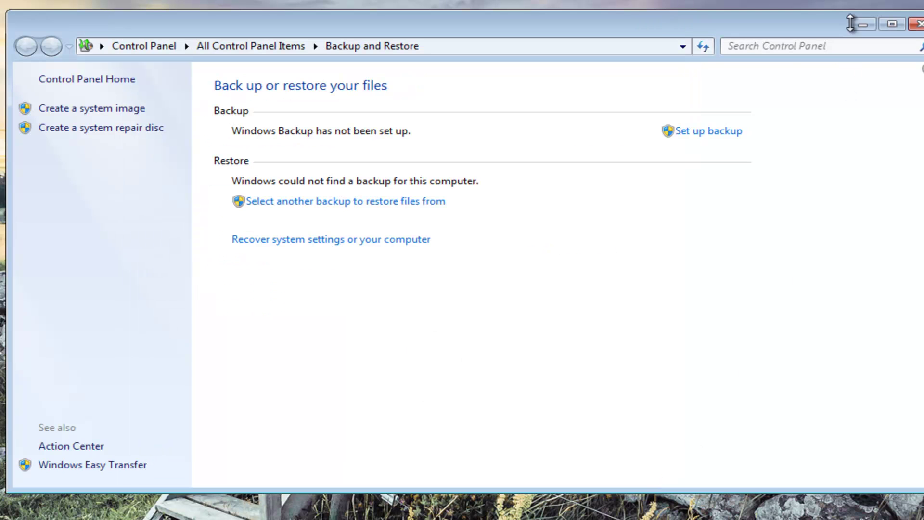
click(917, 24)
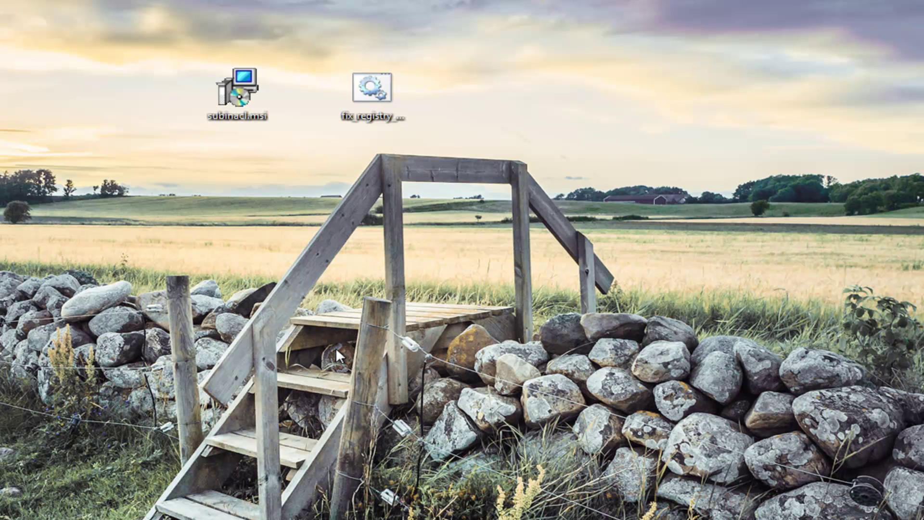
double_click(229, 85)
click(460, 289)
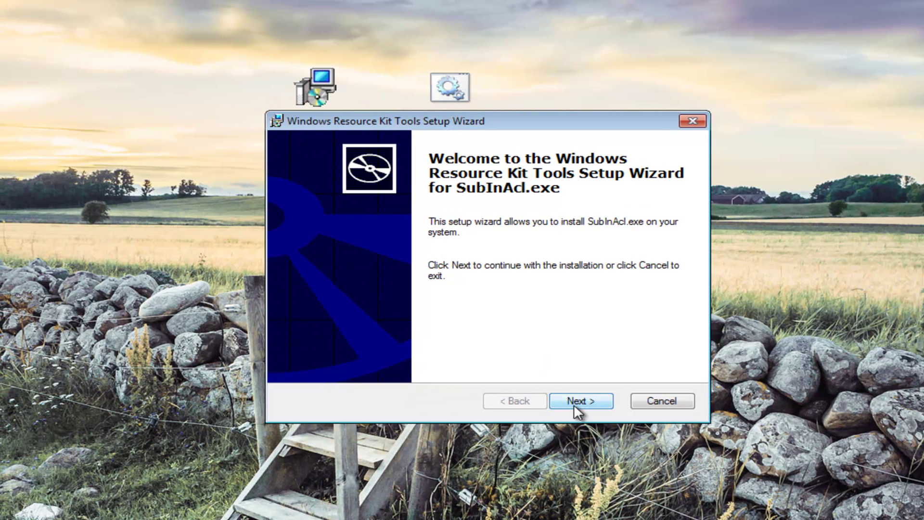
Step: Accept the licence and install SubInAcl.exe into C:\Program Files\Windows Resource Kits\Tools
click(575, 404)
click(380, 358)
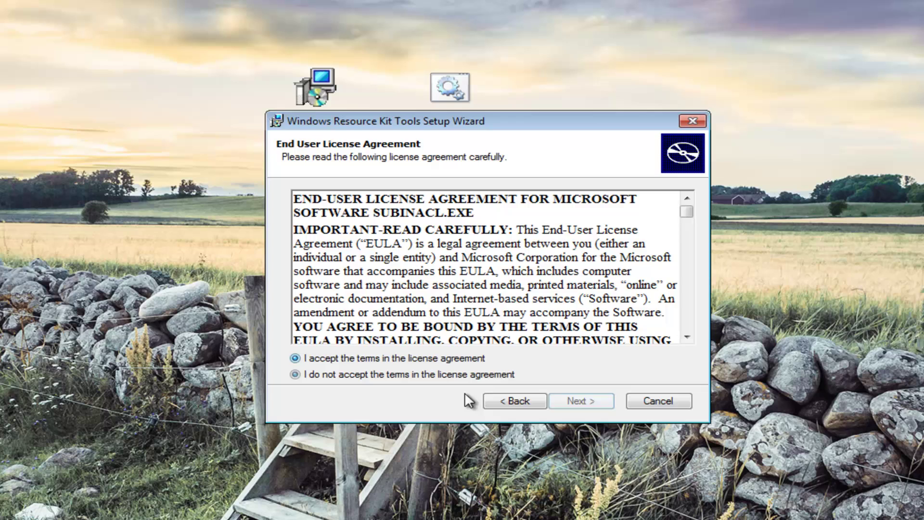
click(582, 401)
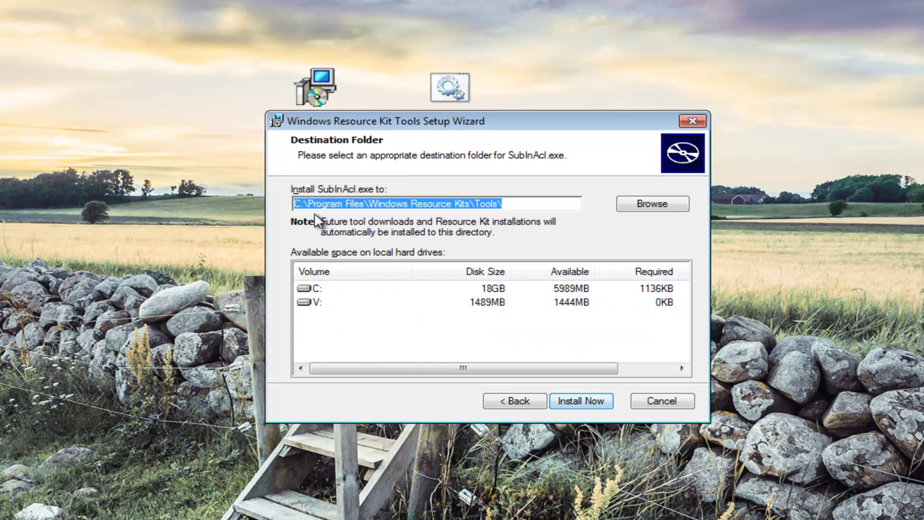
click(370, 206)
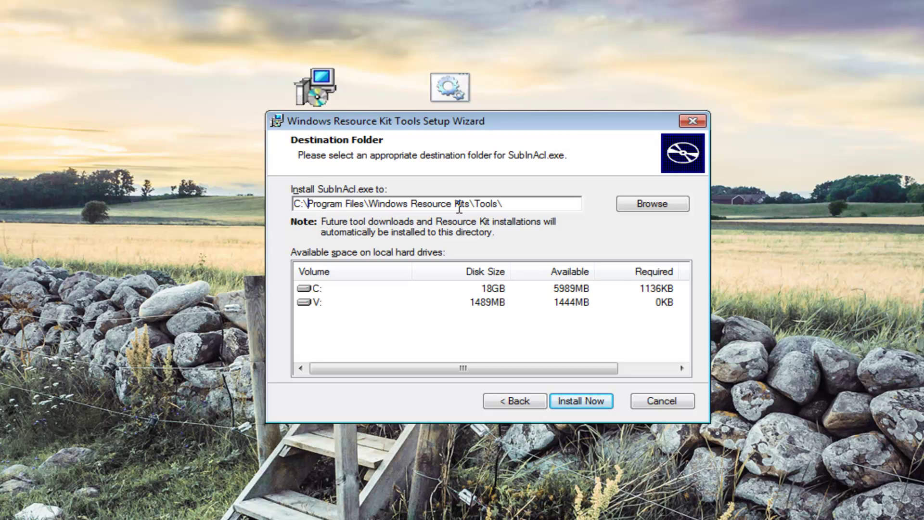
click(518, 205)
click(575, 401)
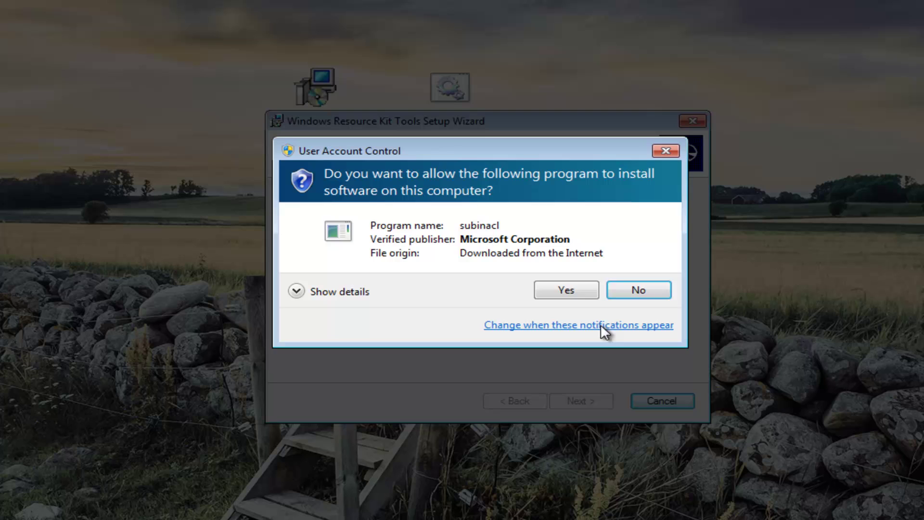
click(579, 291)
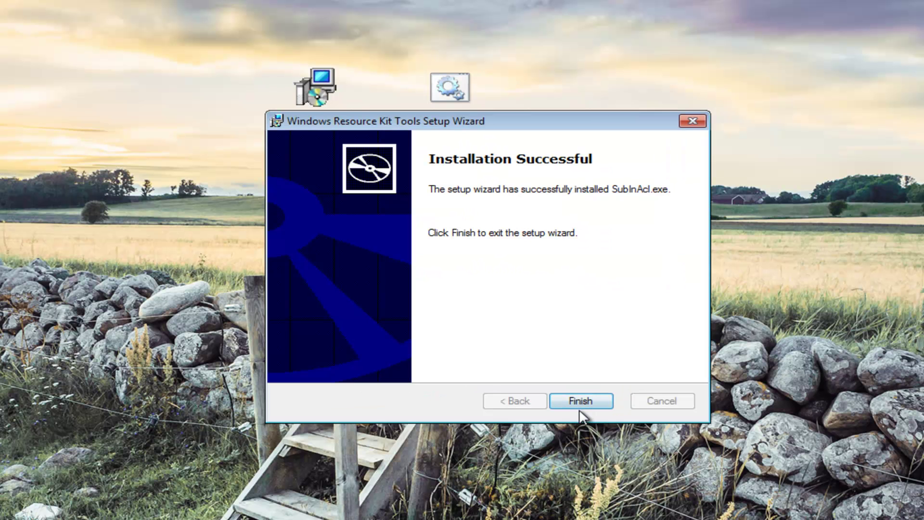
click(582, 404)
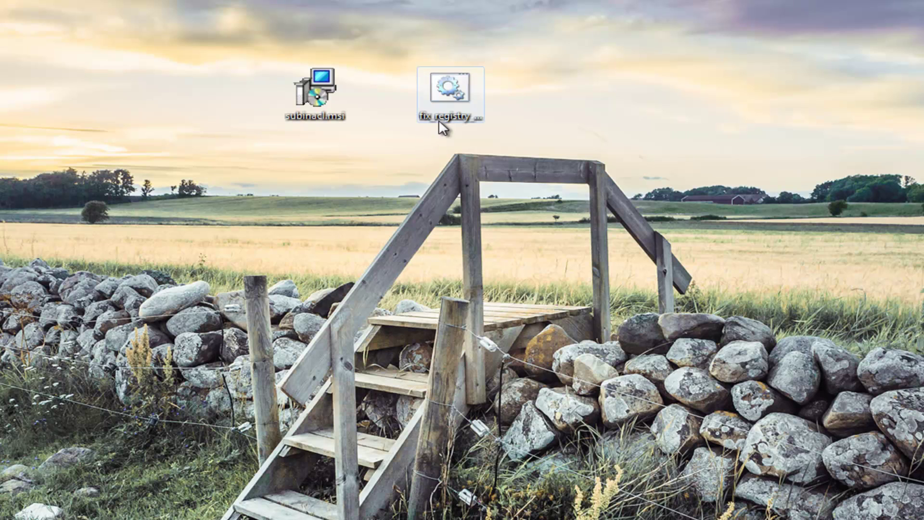
Step: Open fix_registry_permissions.bat in Notepad using its Edit command
click(451, 93)
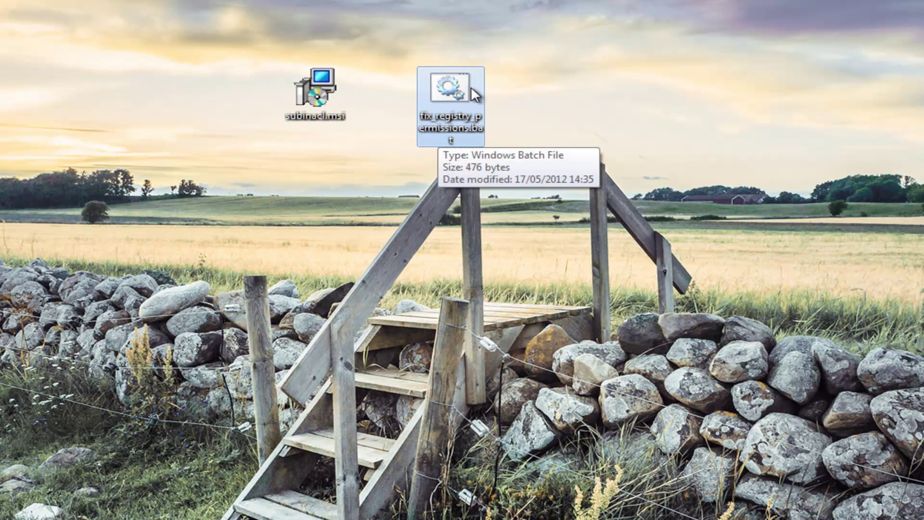
right_click(457, 85)
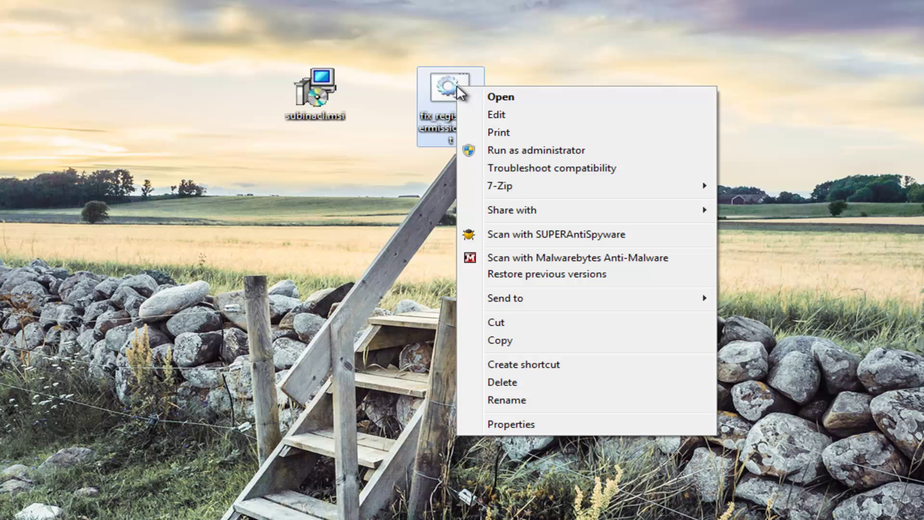
click(494, 115)
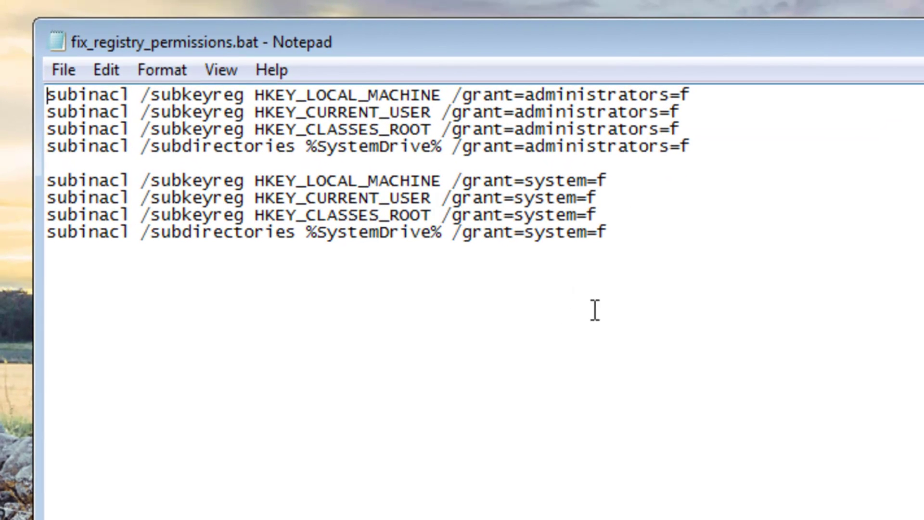
Step: Select the full text of the eight subinacl commands in Notepad
drag(610, 232, 46, 95)
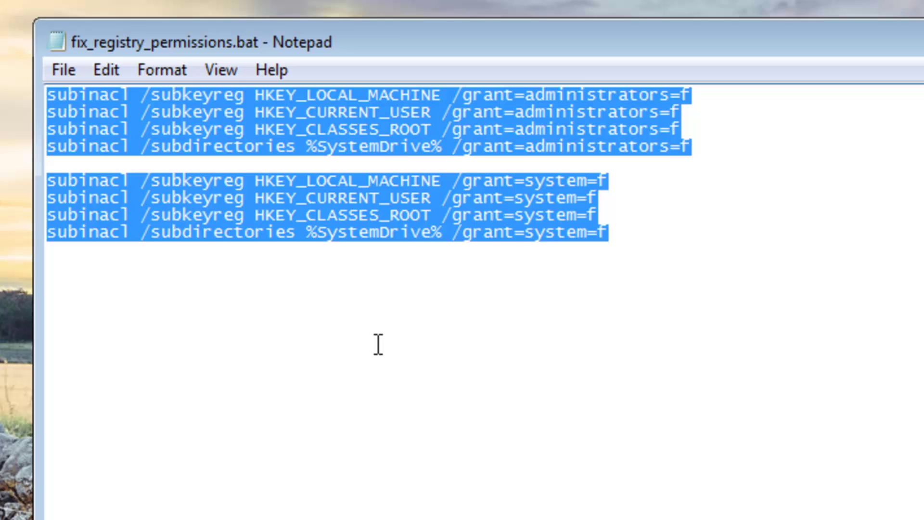
click(457, 280)
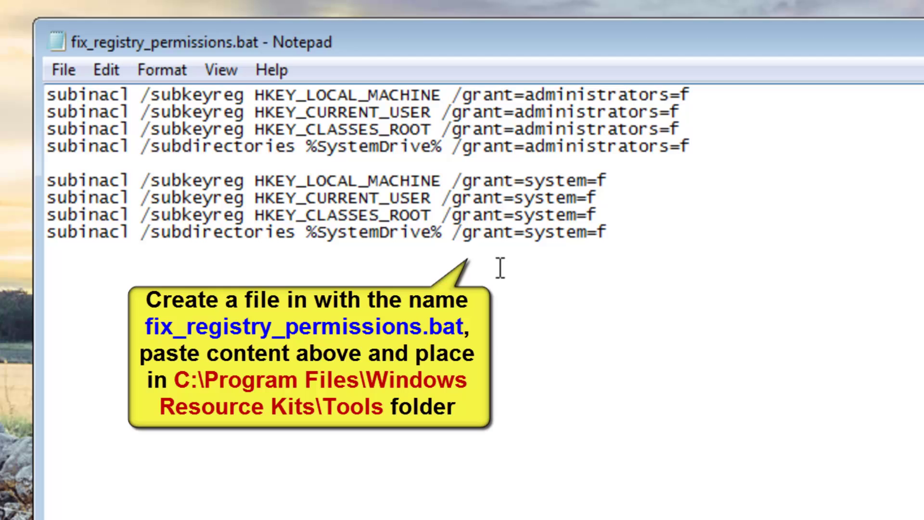
drag(631, 233, 12, 89)
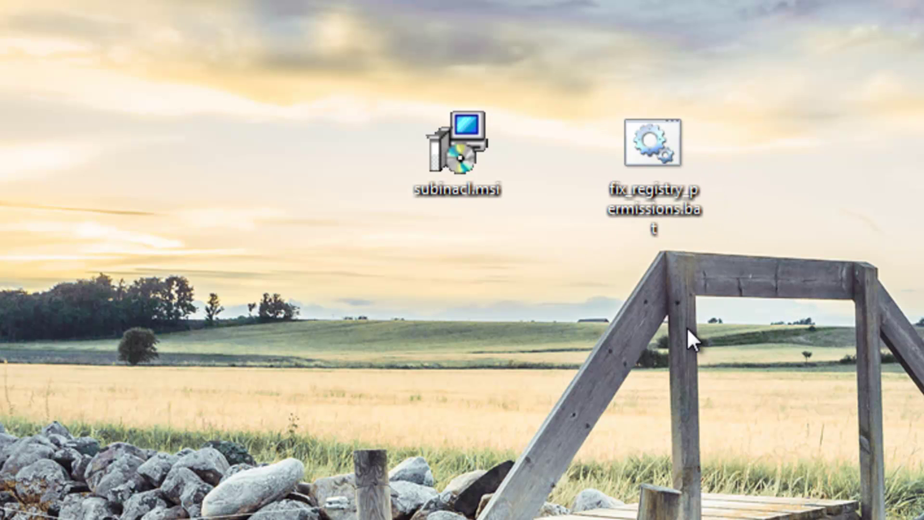
Step: Copy fix_registry_permissions.bat from the desktop
mouse_move(657, 152)
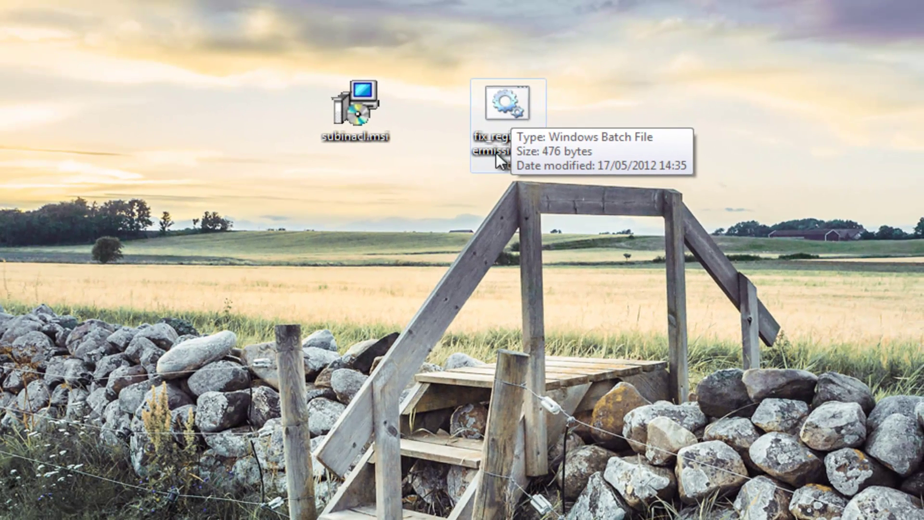
right_click(503, 105)
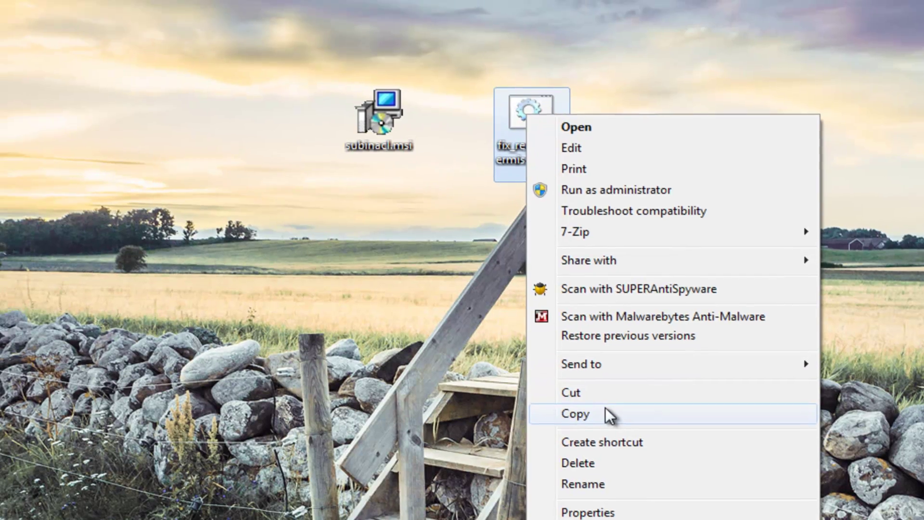
click(588, 406)
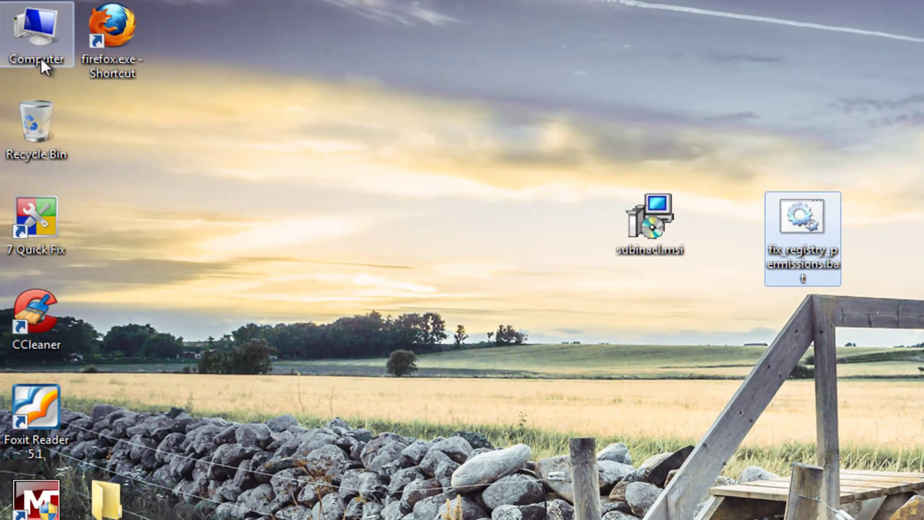
Step: Browse Explorer to C:\Program Files\Windows Resource Kits\Tools
double_click(40, 60)
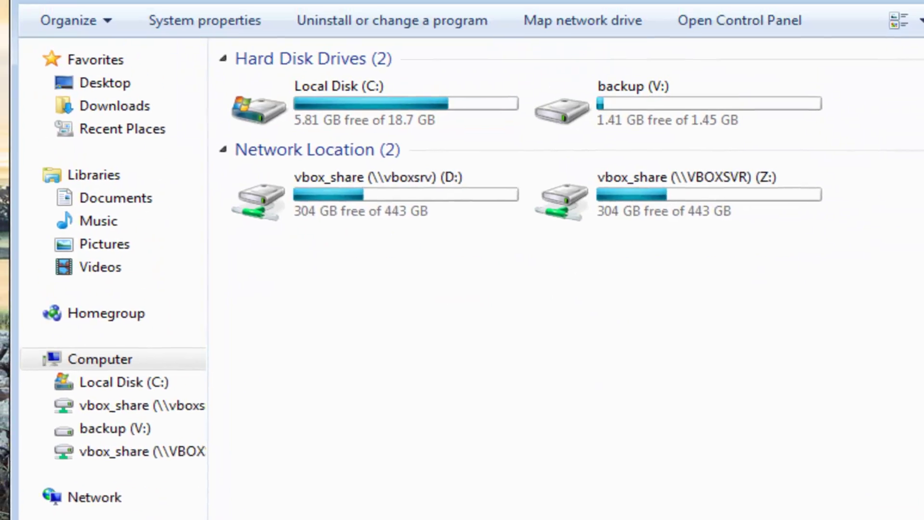
double_click(323, 107)
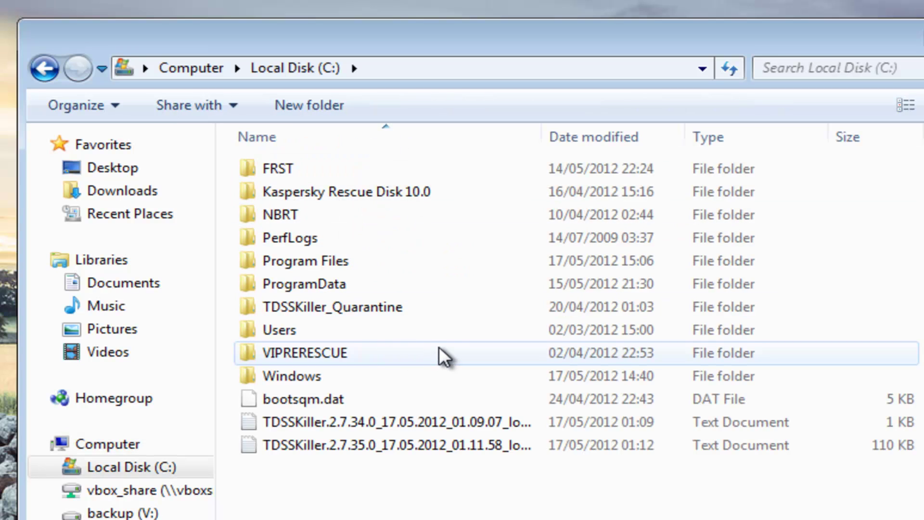
double_click(306, 267)
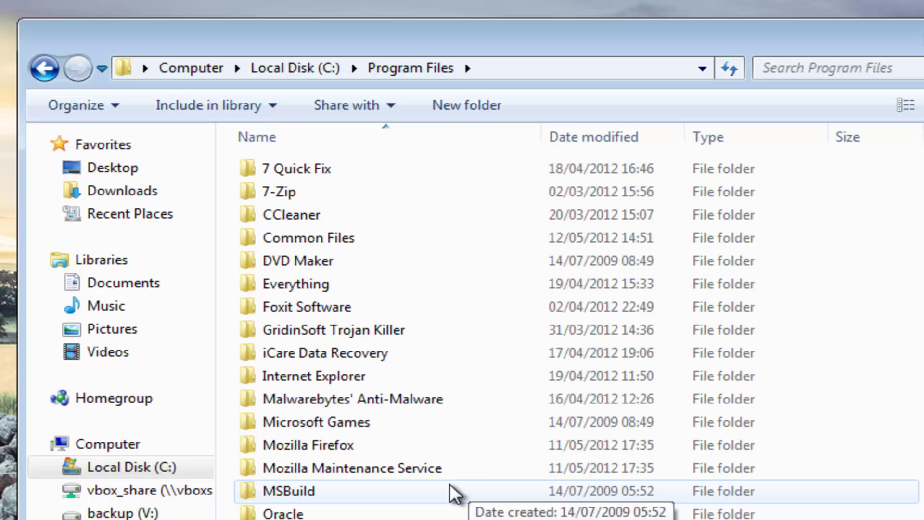
scroll(466, 465, down, 1)
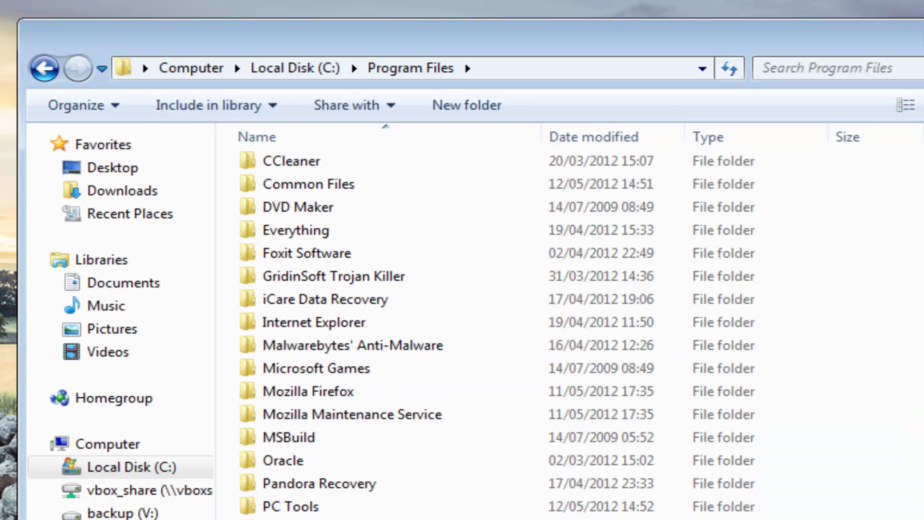
scroll(486, 466, down, 2)
scroll(780, 284, down, 3)
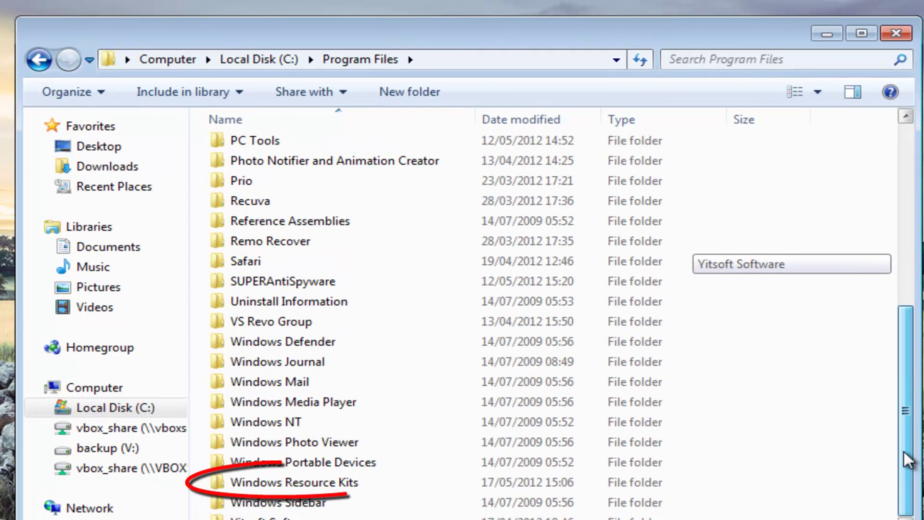
double_click(311, 484)
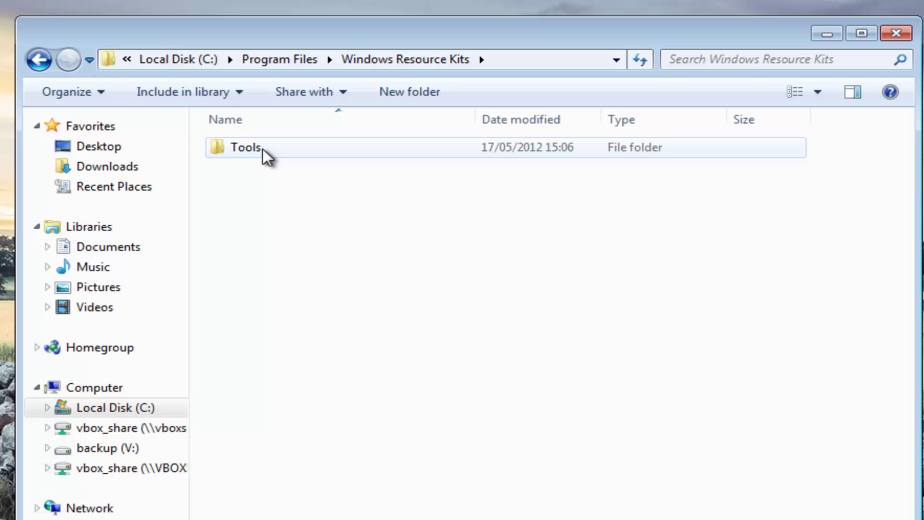
double_click(240, 153)
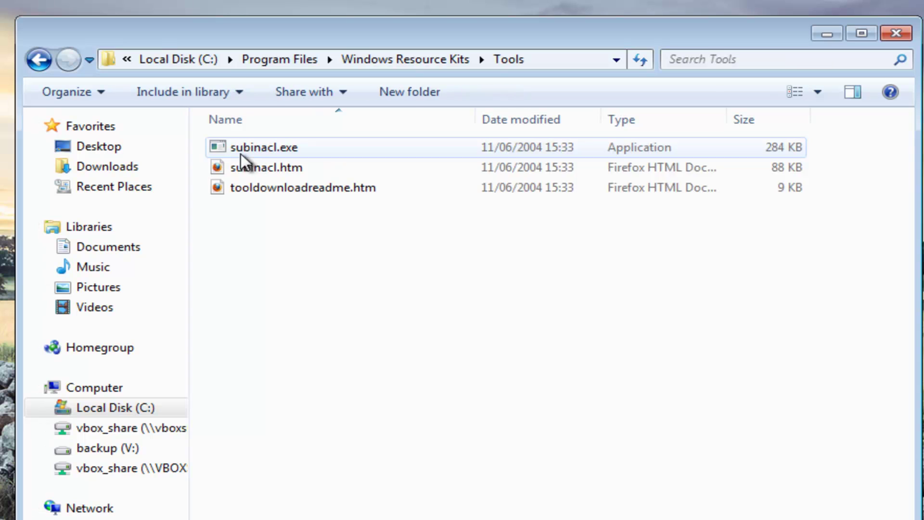
Step: Paste the batch file into Tools with administrator approval, then go back to Windows Resource Kits
right_click(250, 242)
click(300, 374)
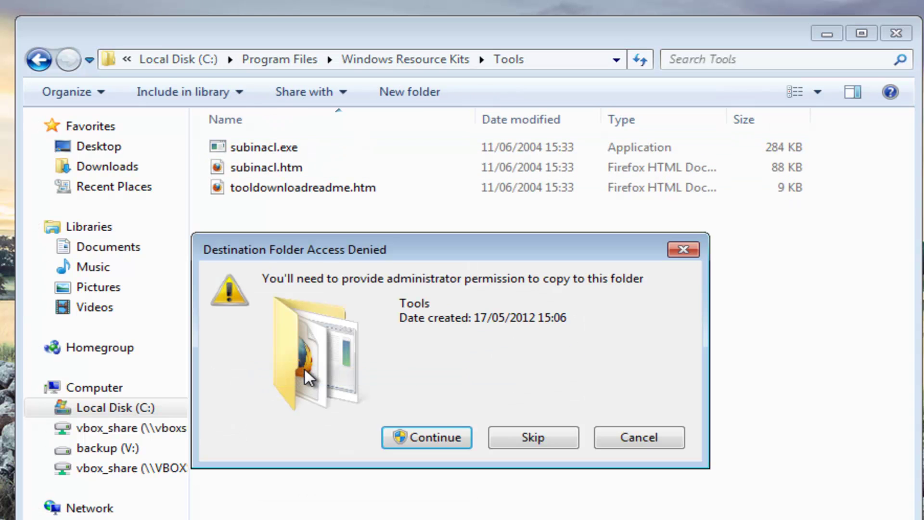
click(432, 435)
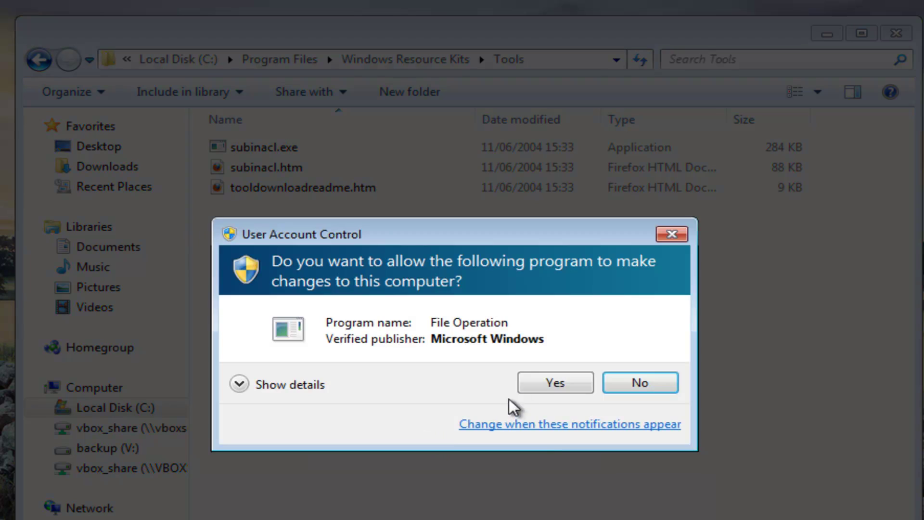
click(547, 389)
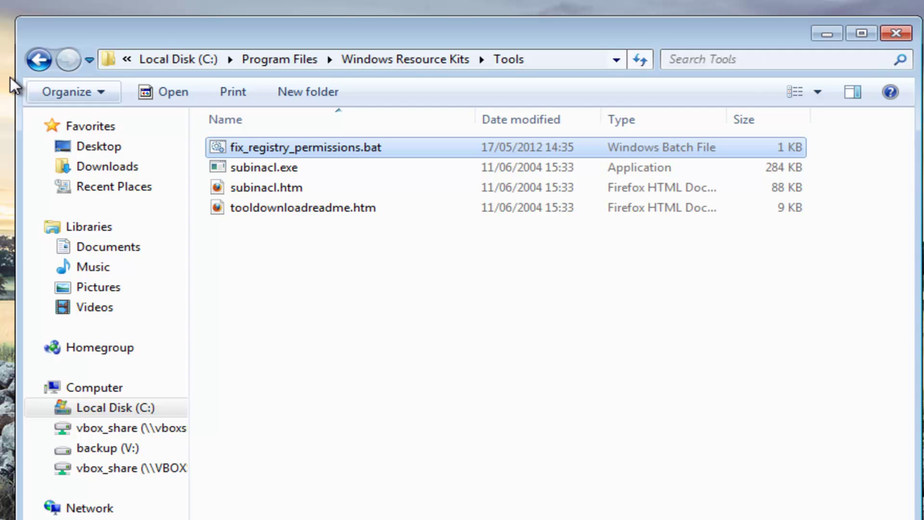
click(36, 62)
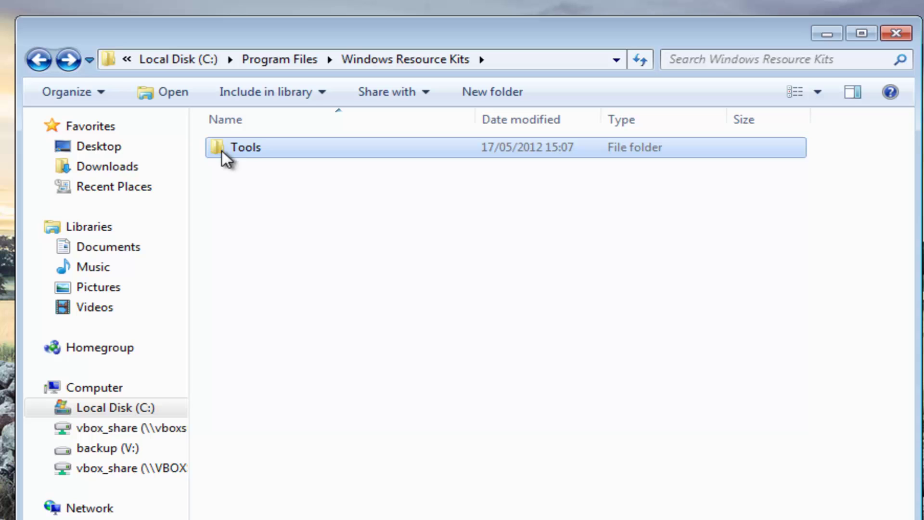
Step: Return to Windows Resource Kits and open a command window in its Tools folder
click(39, 61)
click(39, 61)
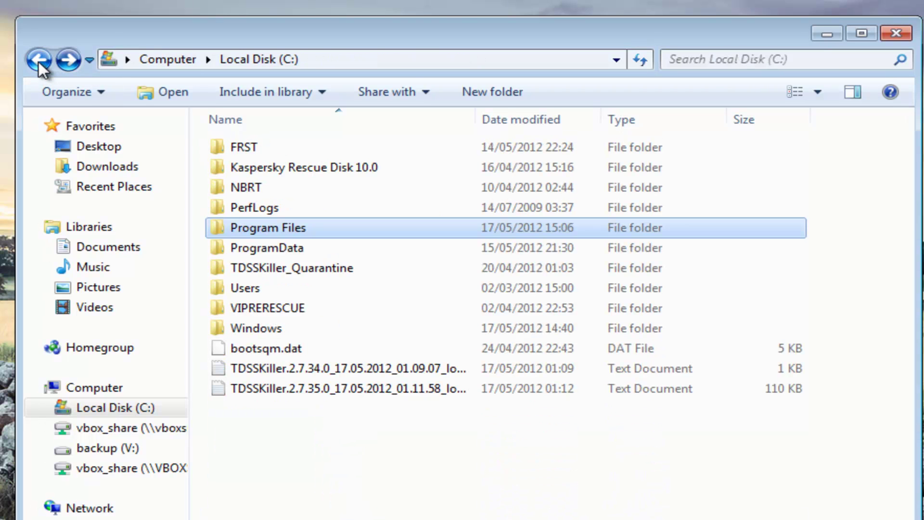
double_click(266, 227)
scroll(284, 462, down, 6)
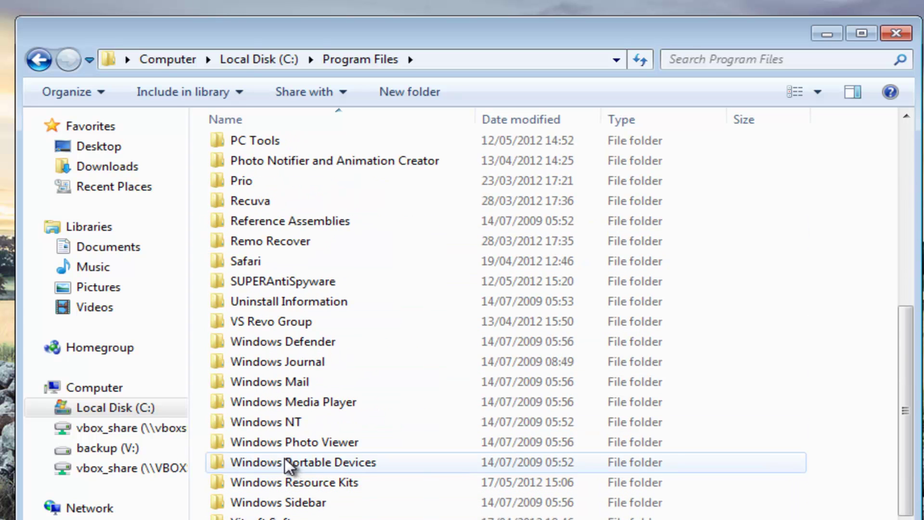
double_click(275, 486)
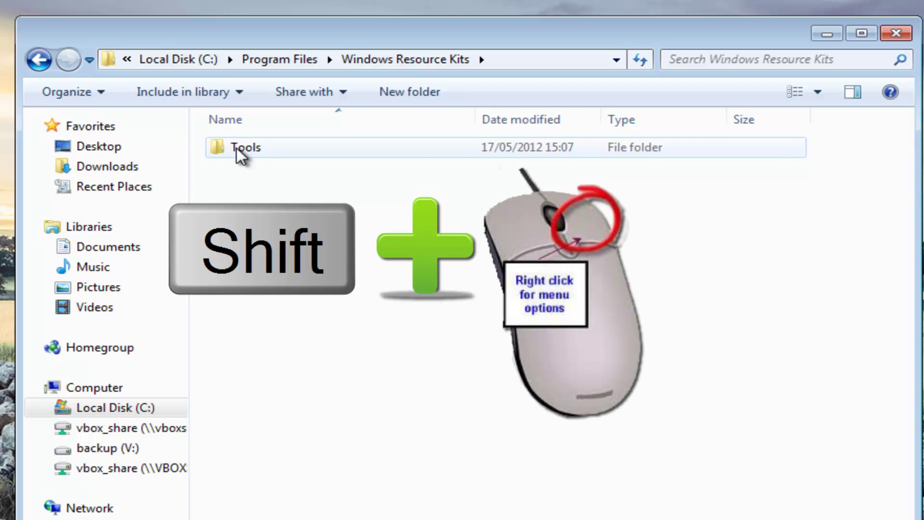
shift+right_click(236, 147)
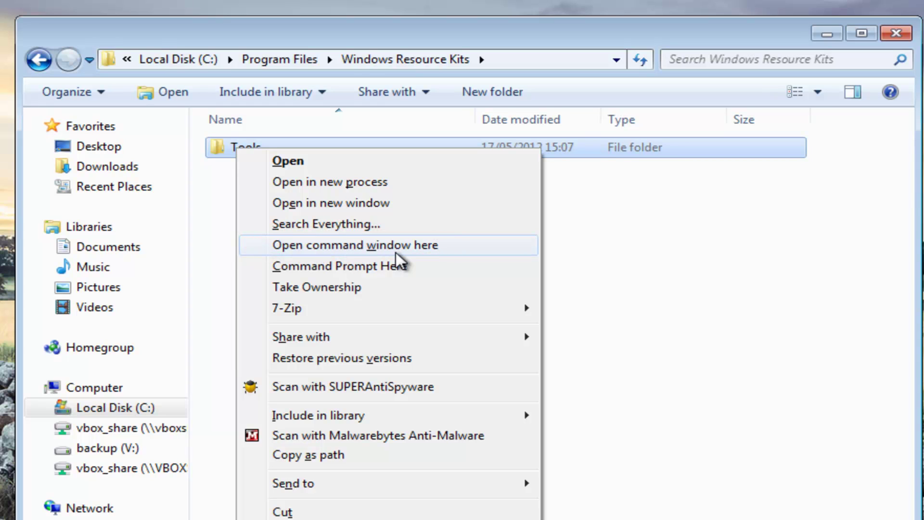
click(348, 245)
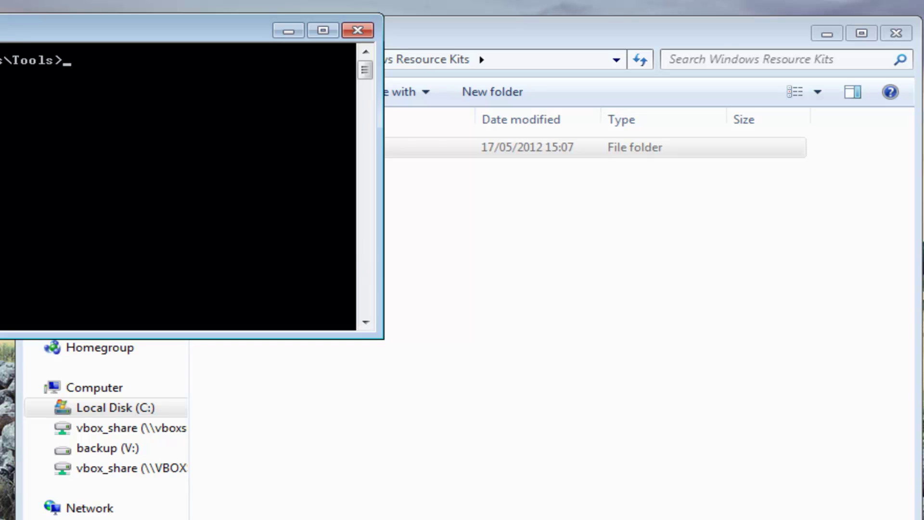
Step: Center the Command Prompt window and enter fix_registry_permissions.bat at the Tools folder prompt
drag(2, 32, 468, 182)
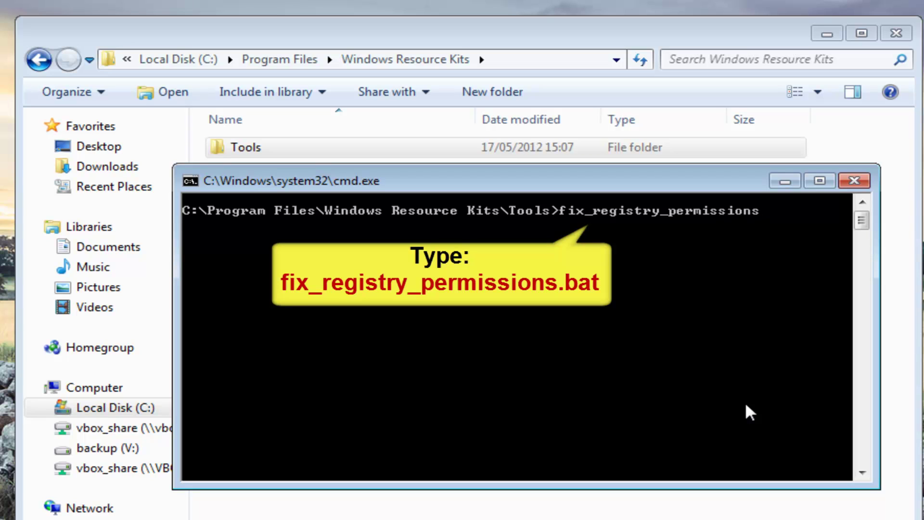
text(bat)
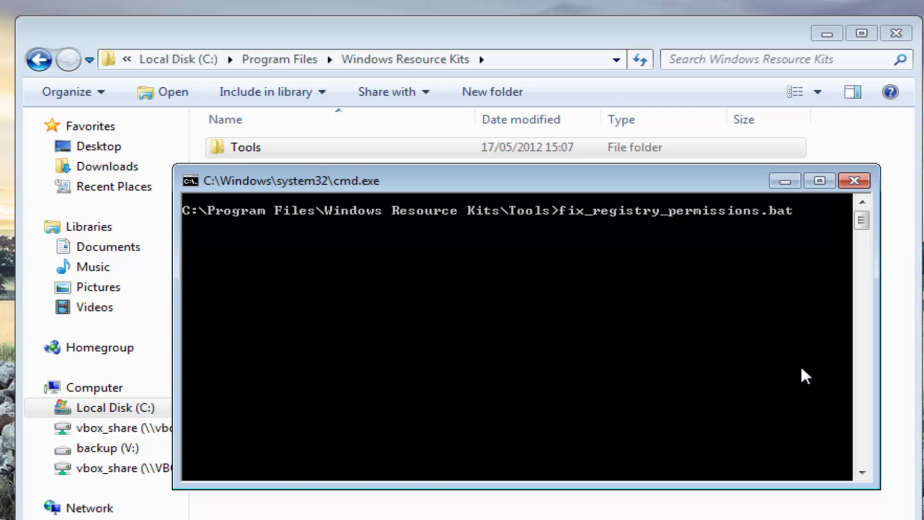
Step: Execute fix_registry_permissions.bat so subinacl processes the registry keys, ending with Error 1314
key(Return)
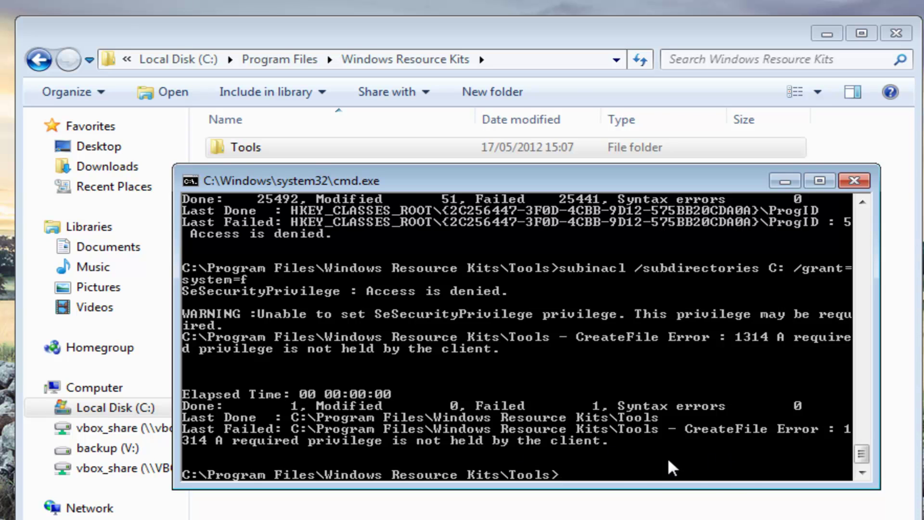
drag(862, 454, 879, 333)
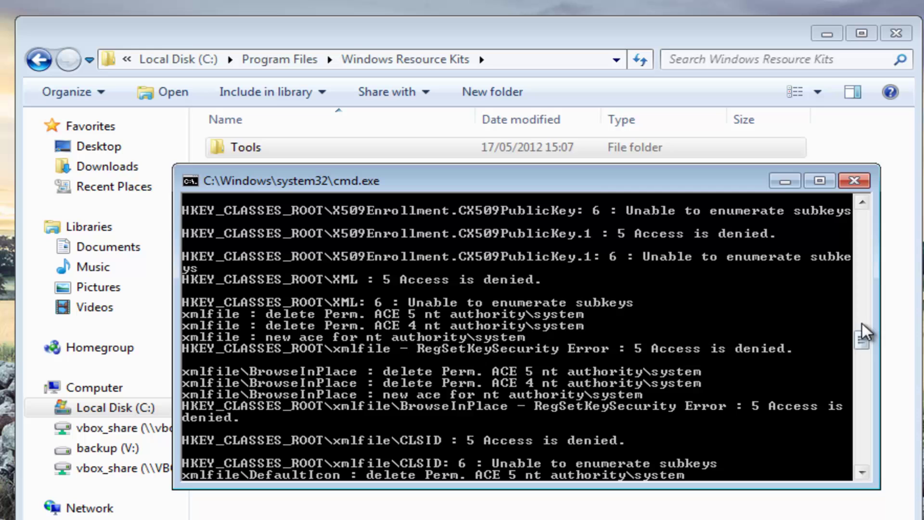
drag(860, 336, 866, 301)
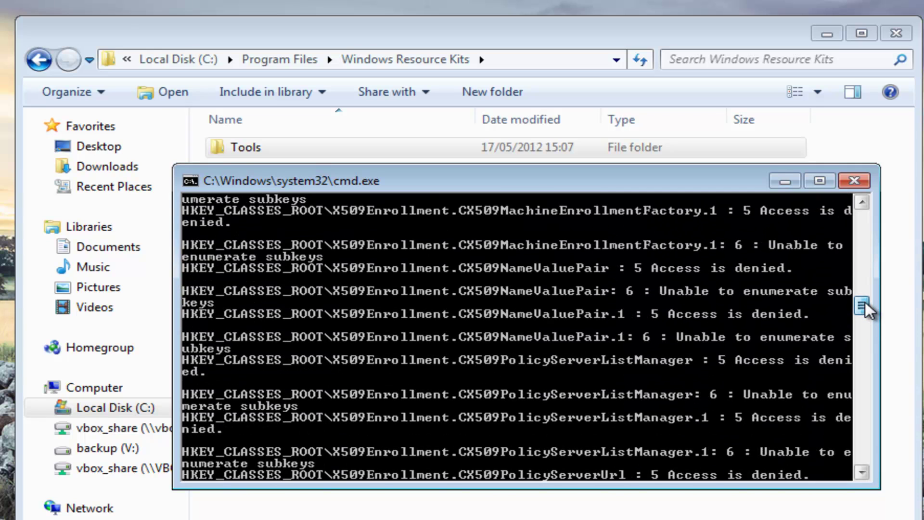
drag(866, 301, 876, 197)
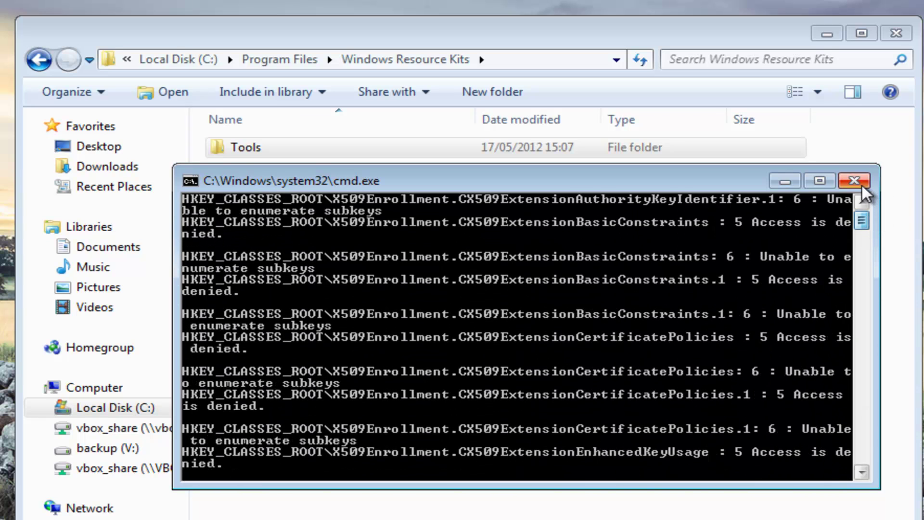
Step: Close the Command Prompt window, leaving Explorer at the Windows Resource Kits folder
click(861, 183)
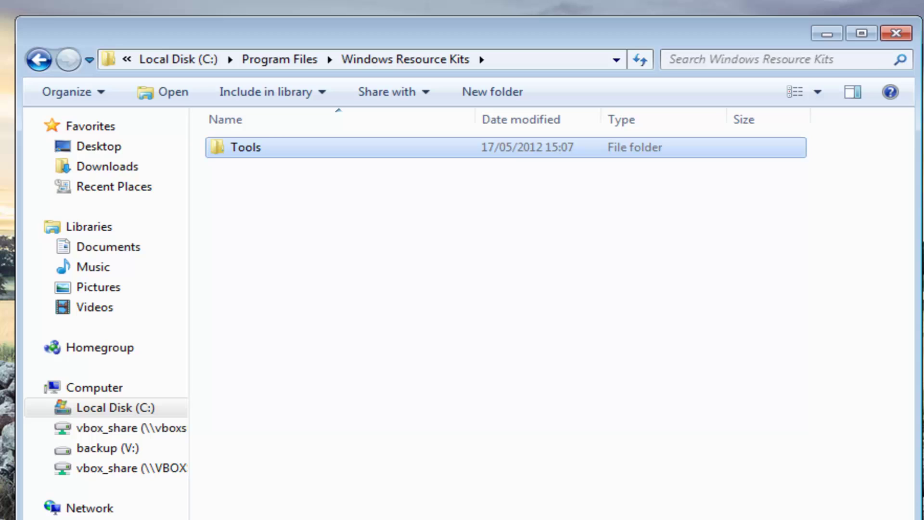